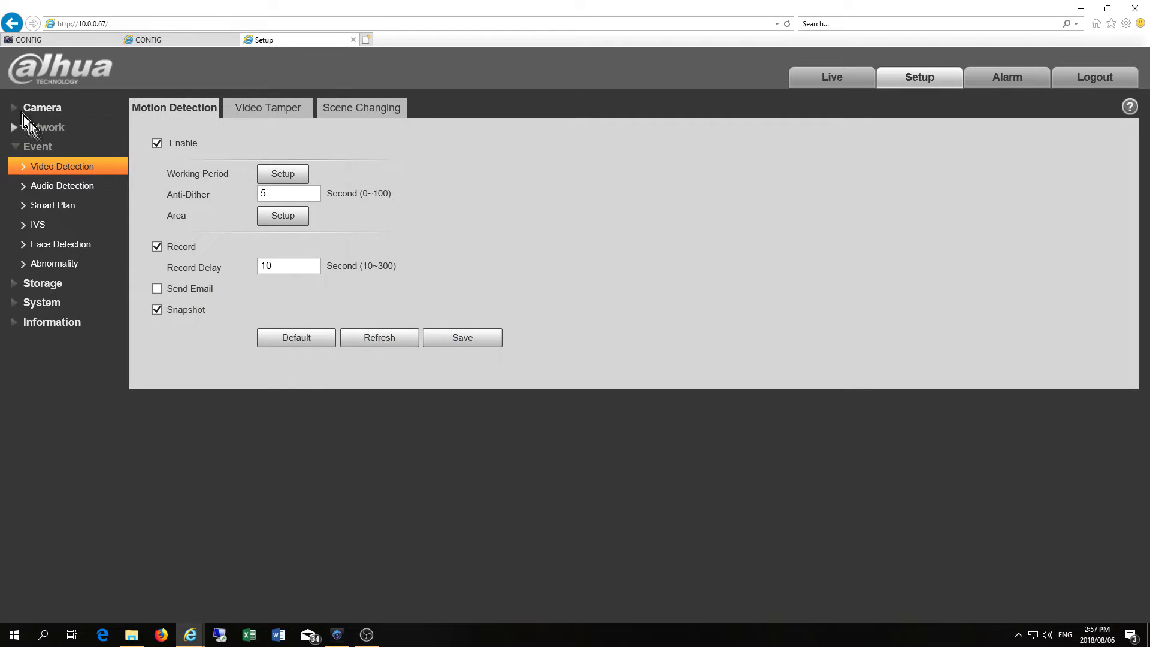
# - Go to Event > IVS in the Setup sidebar to show the live preview and empty rule list
pyautogui.click(36, 231)
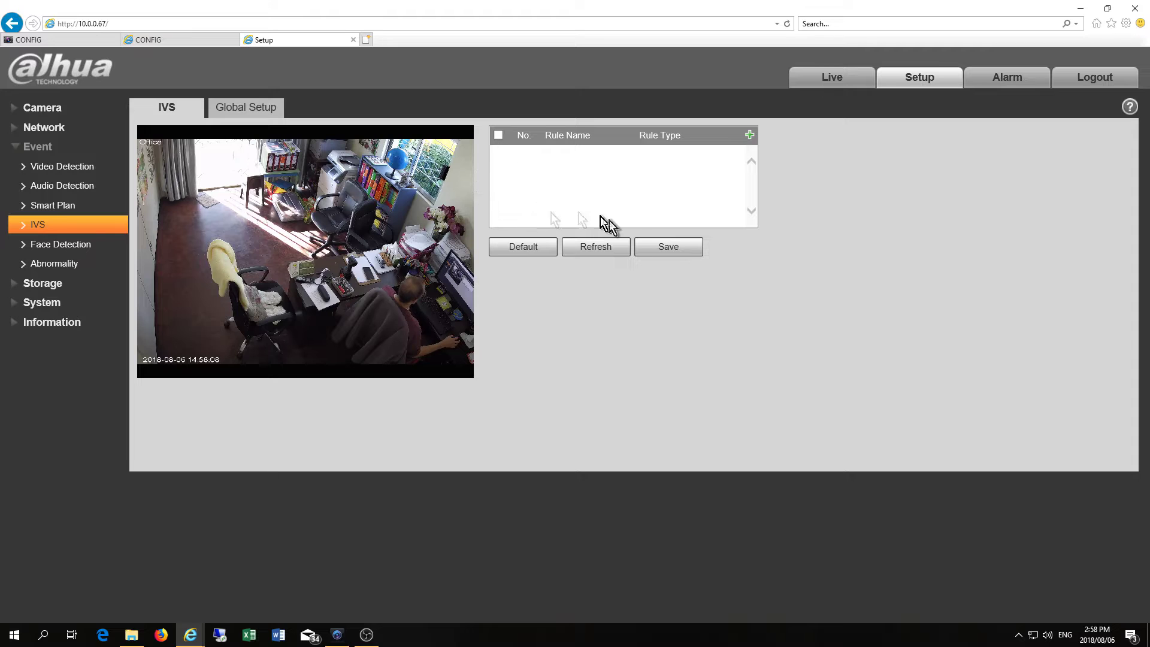
# - Add Rule1 with Tripwire as its rule type, ready to draw on the video
pyautogui.click(747, 137)
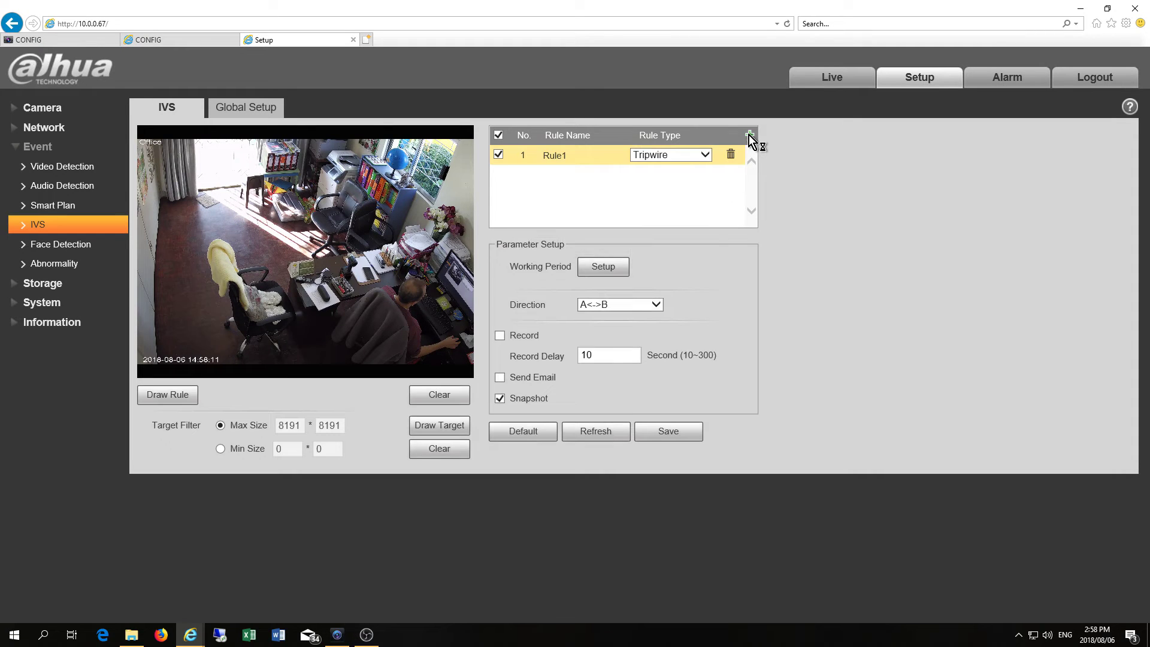
pyautogui.click(705, 157)
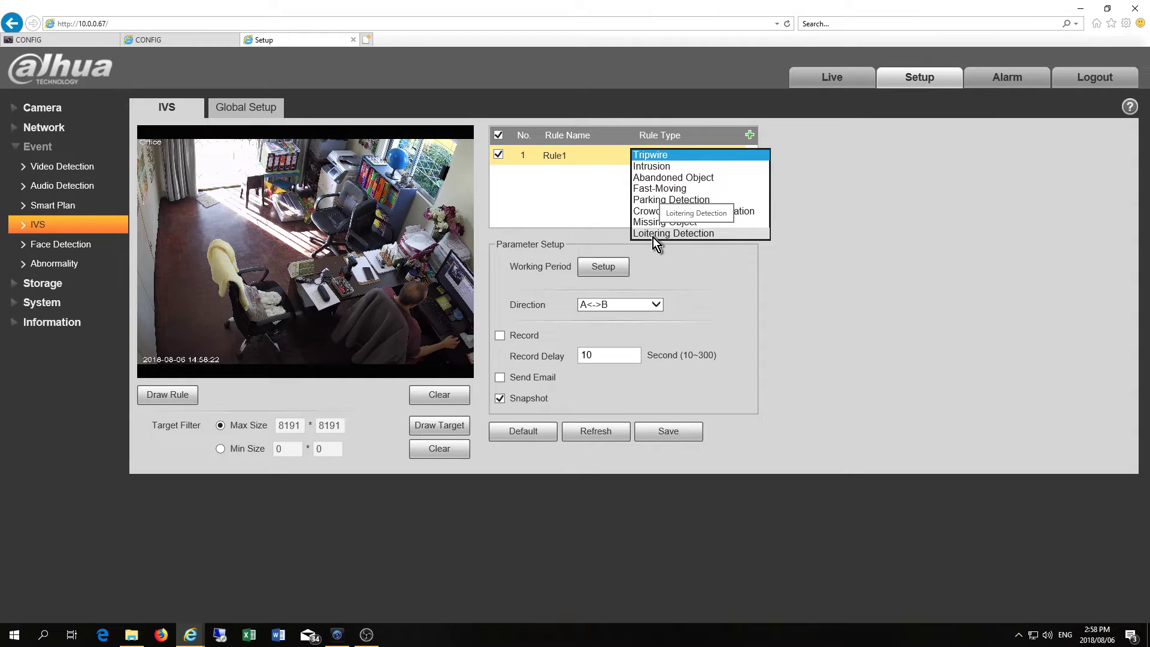
pyautogui.click(653, 156)
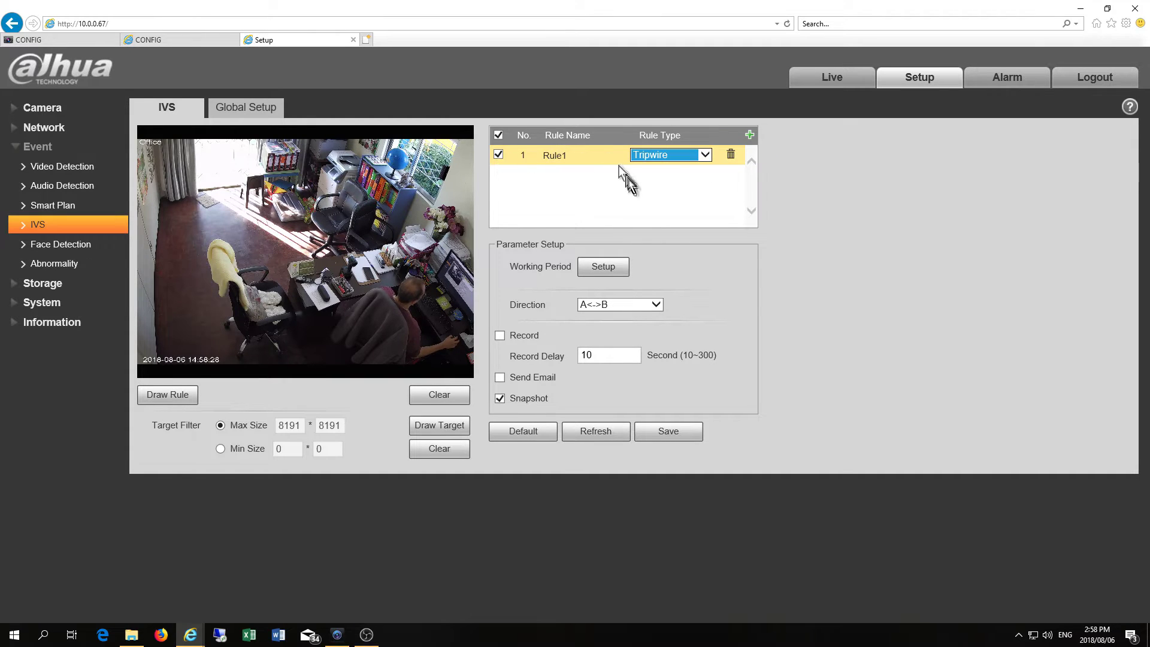
pyautogui.click(168, 394)
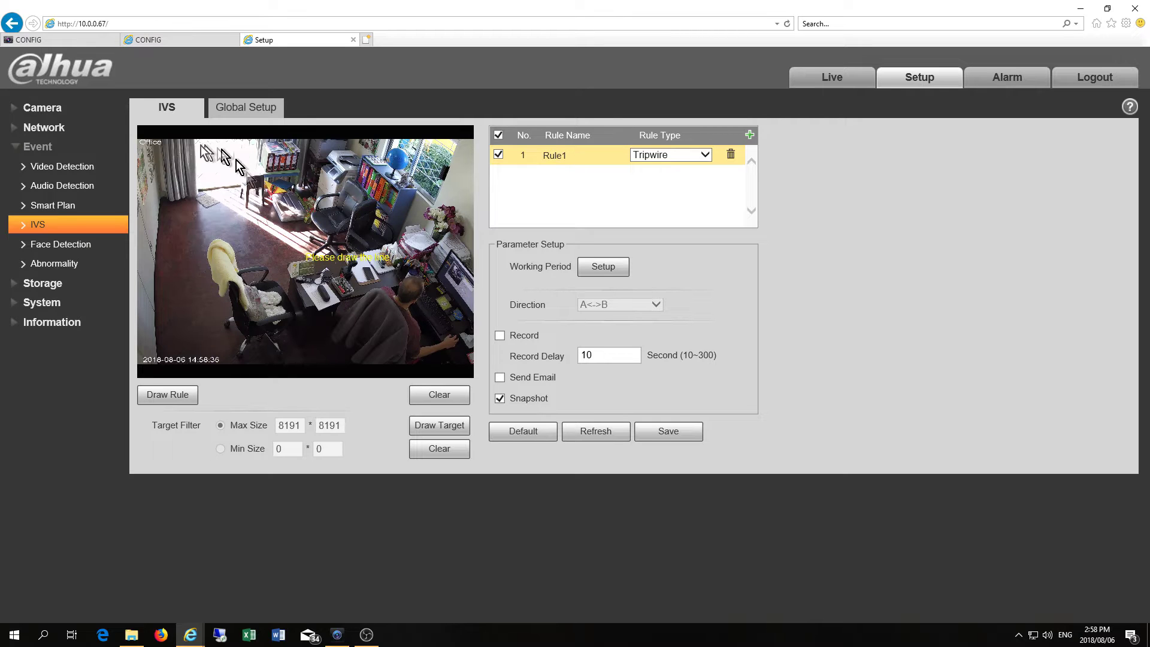
# - Draw Rule1's tripwire line left to right across the upper-left of the view and finish it
pyautogui.click(174, 209)
pyautogui.click(201, 210)
pyautogui.rightClick(203, 212)
pyautogui.moveTo(201, 212); pyautogui.dragTo(278, 209)
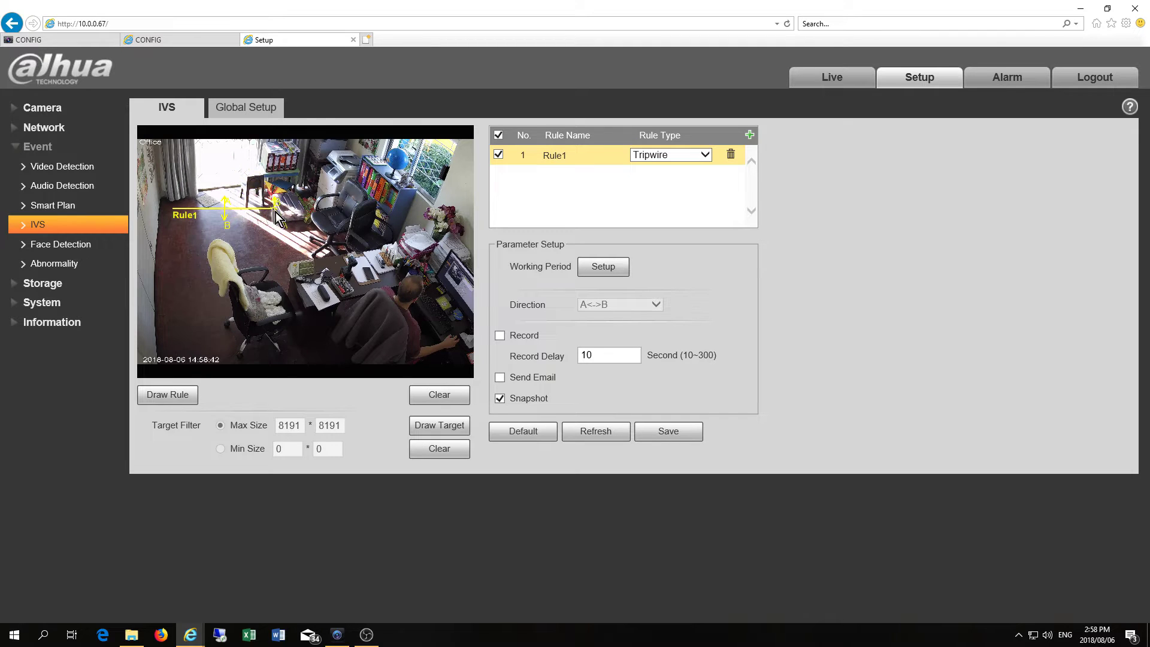
pyautogui.rightClick(277, 212)
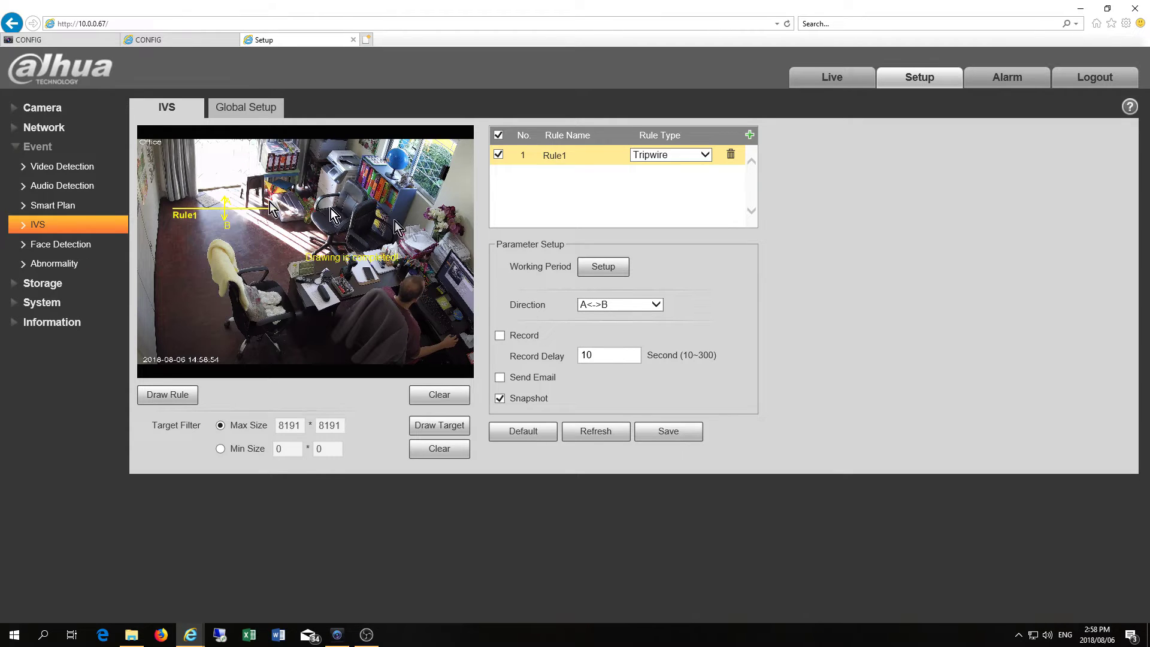
# - Set Rule1's tripwire direction to A<->B so it triggers both ways
pyautogui.click(626, 305)
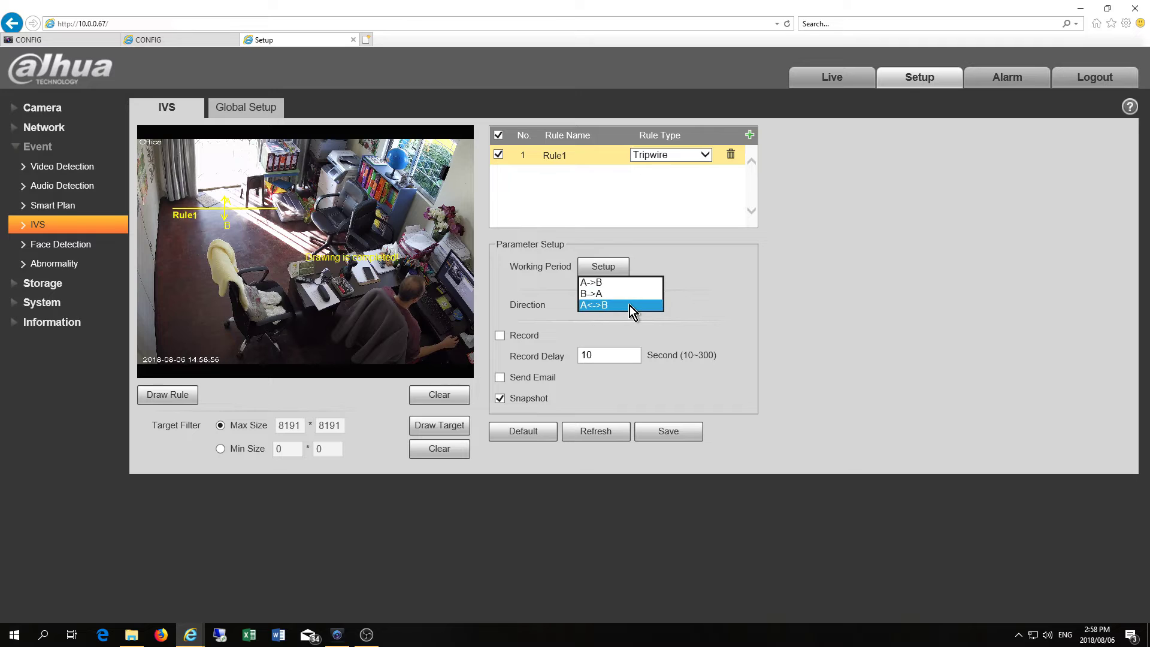
pyautogui.click(612, 282)
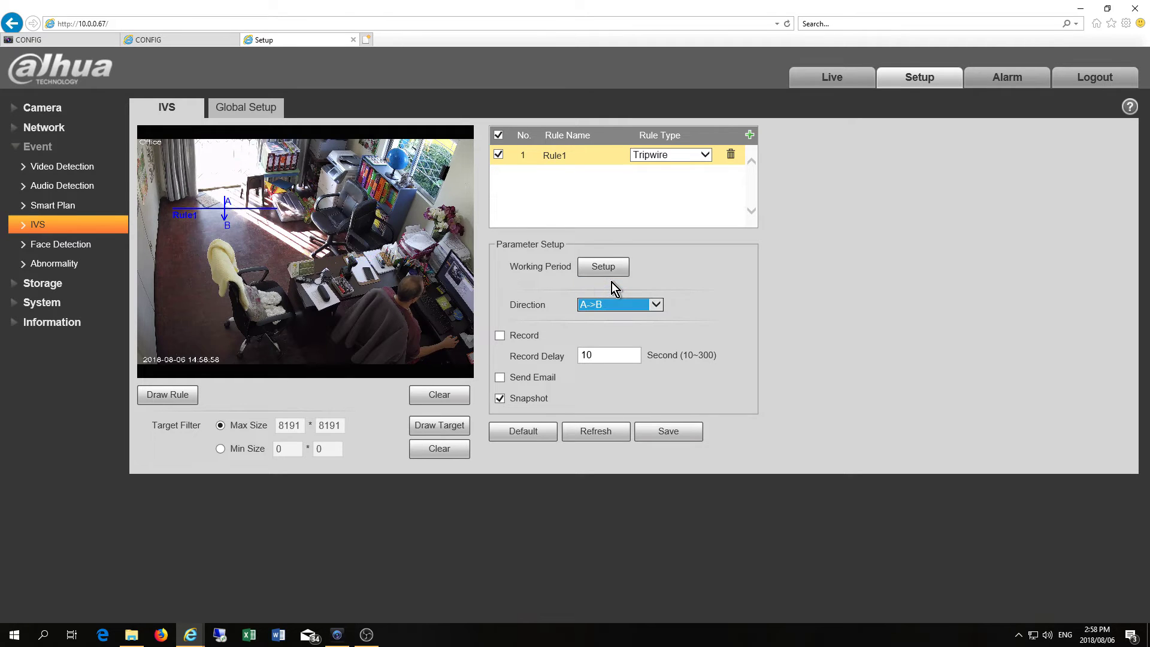
pyautogui.click(626, 304)
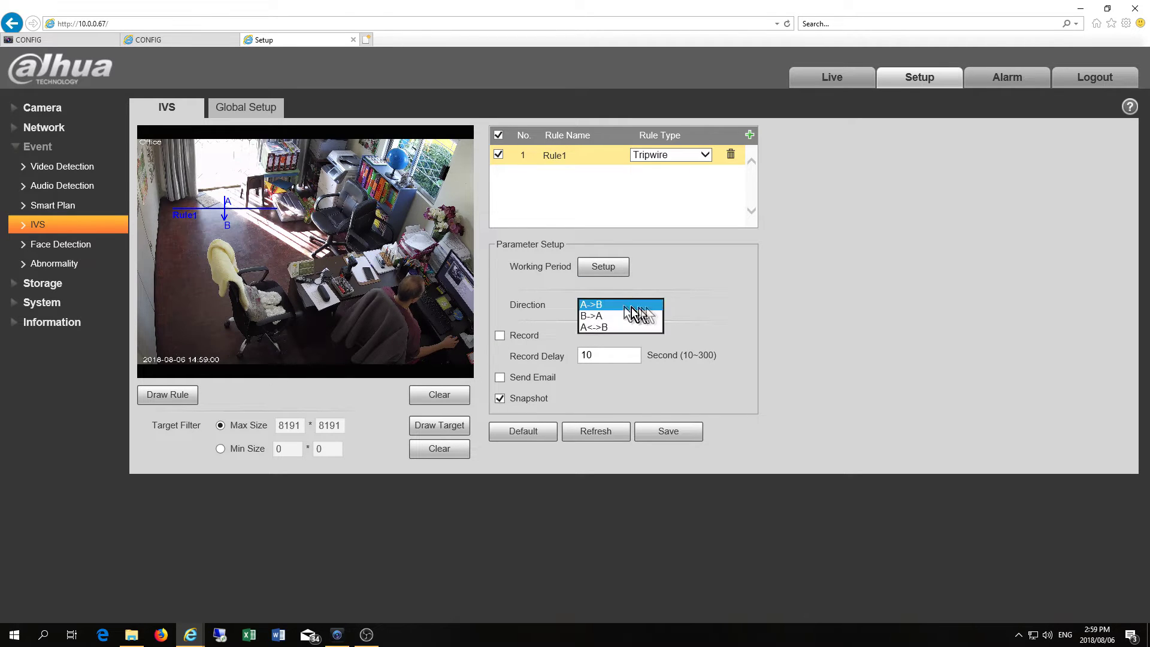
pyautogui.click(615, 326)
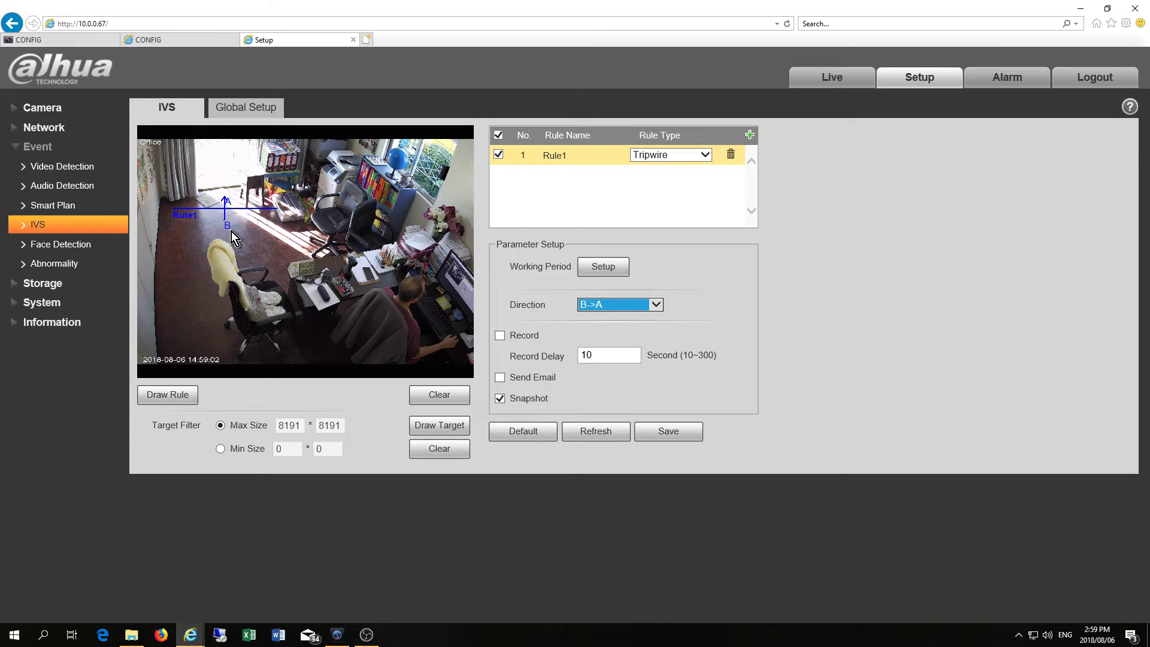
pyautogui.click(656, 304)
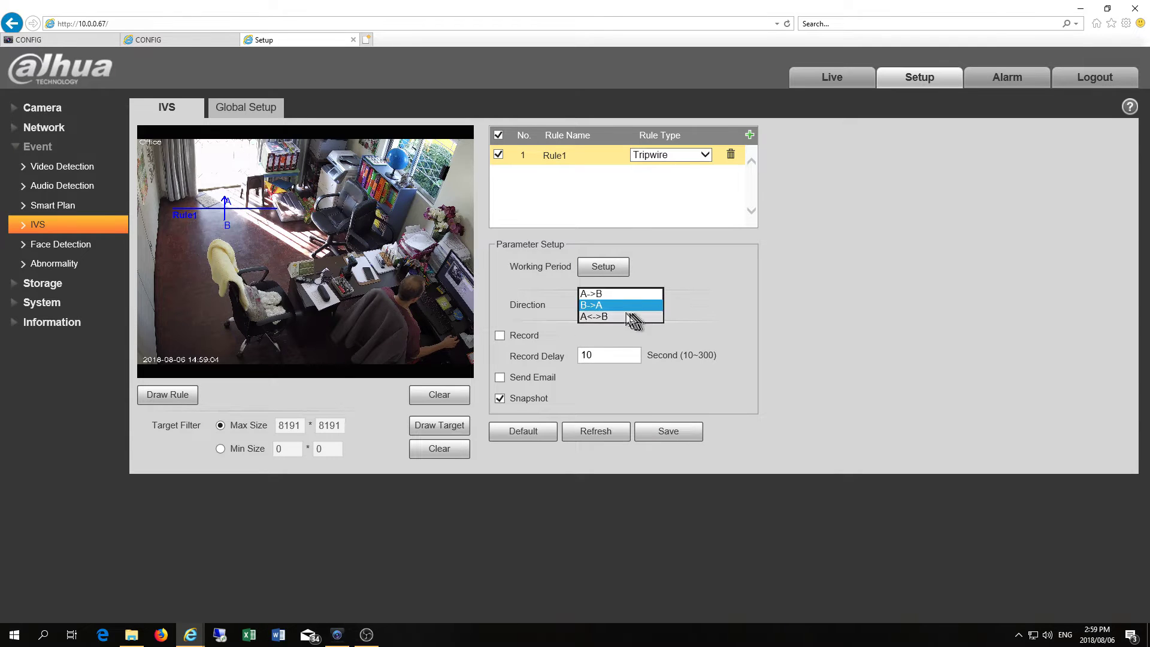
pyautogui.click(599, 301)
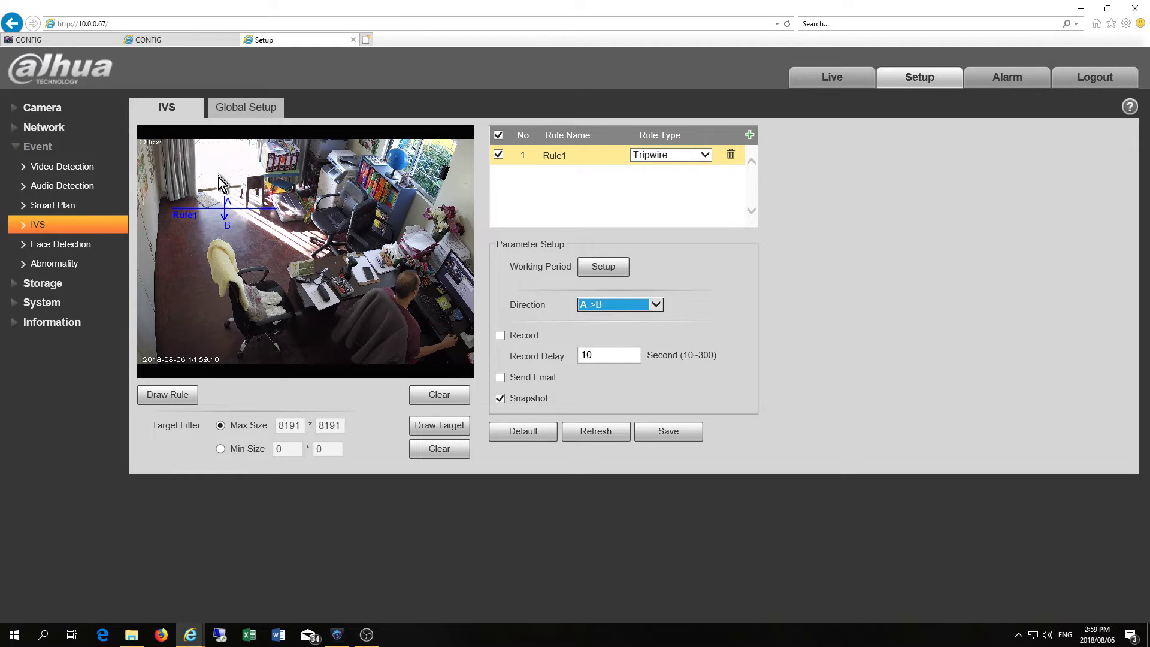
pyautogui.click(637, 305)
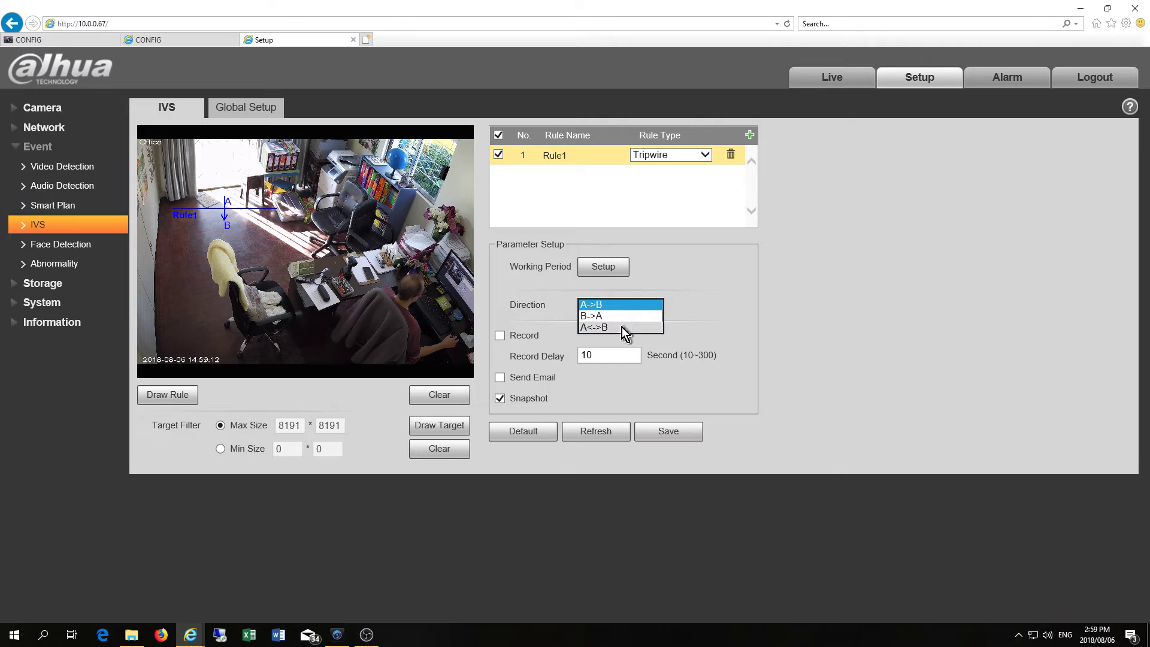
pyautogui.click(623, 327)
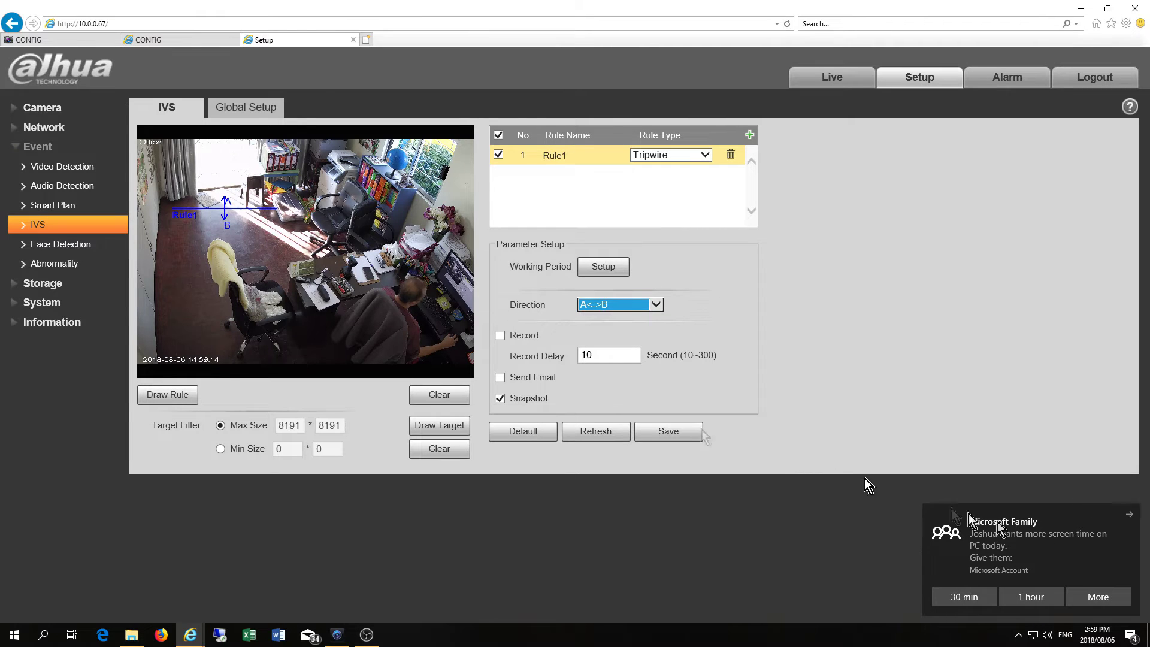
# - Dismiss the system notification, save Rule1, and add a second rule, Rule2
pyautogui.click(1131, 518)
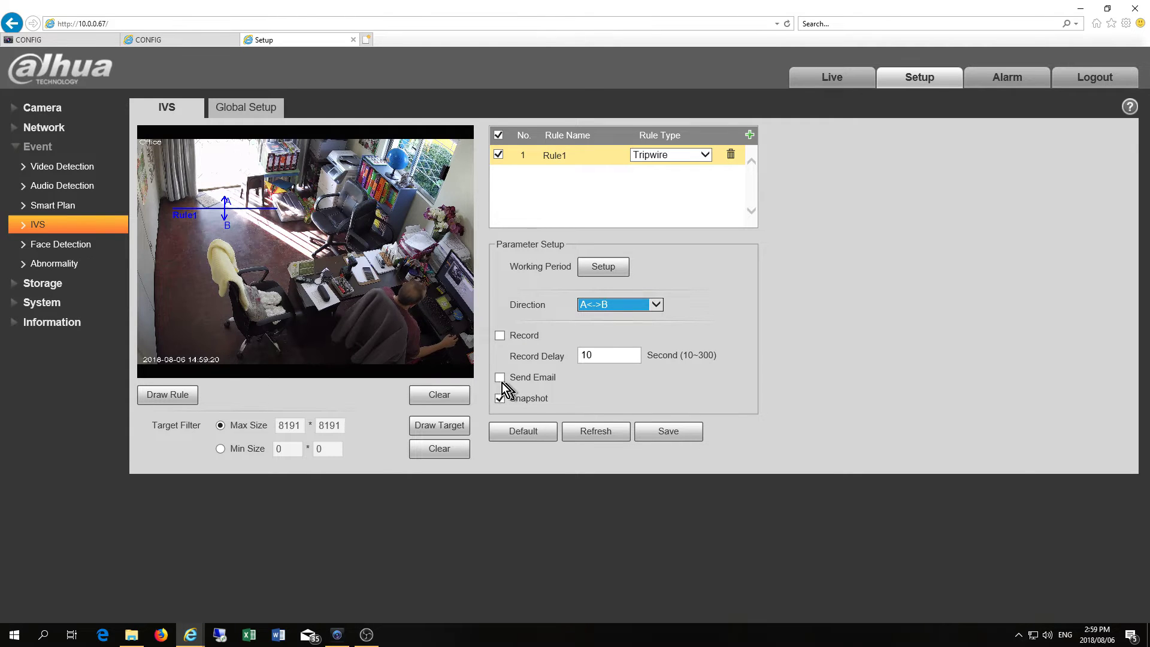
pyautogui.click(1087, 605)
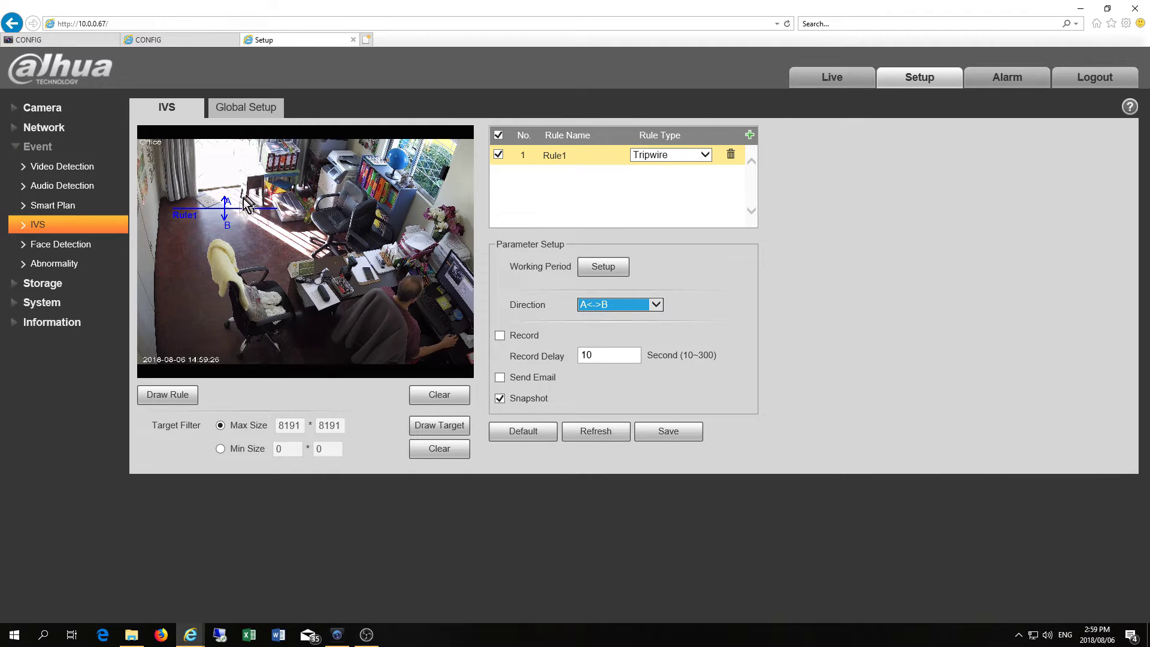
pyautogui.click(680, 436)
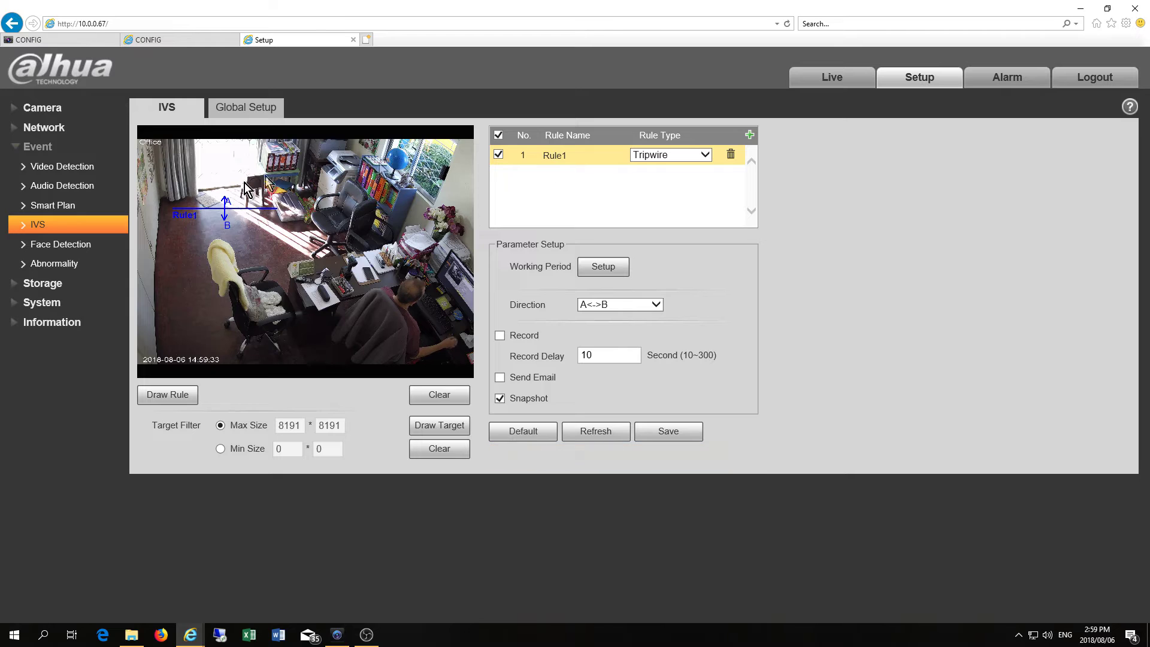
pyautogui.click(749, 135)
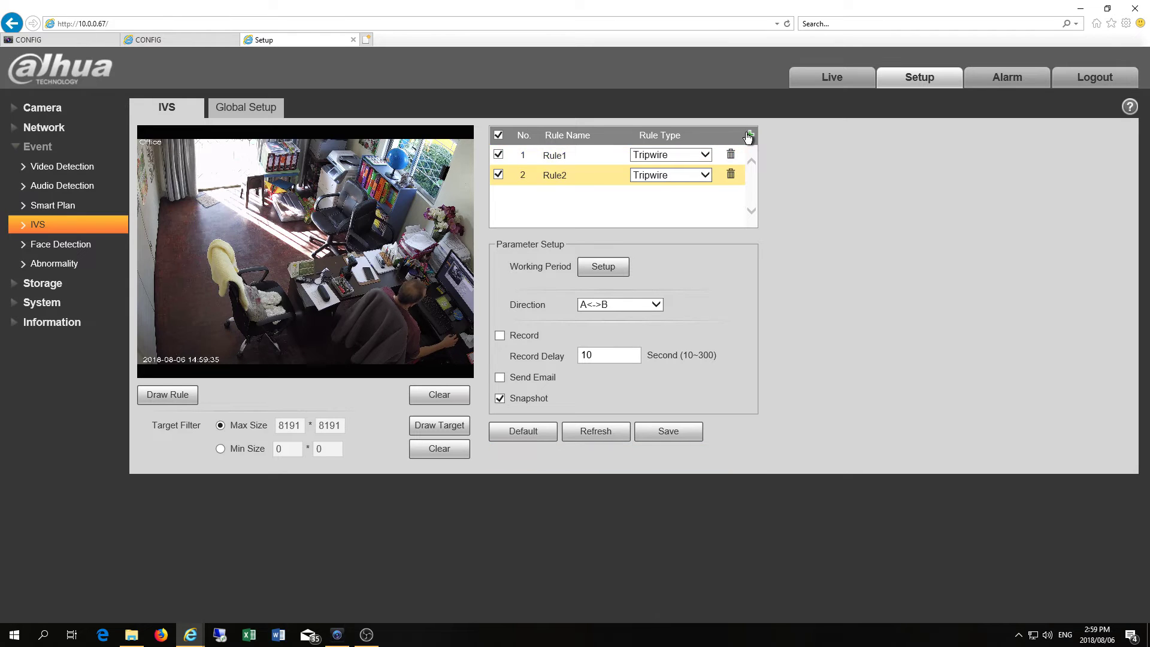
# - Make Rule2 a Missing Object rule with a four-corner region over the upper-right shelves
pyautogui.click(705, 173)
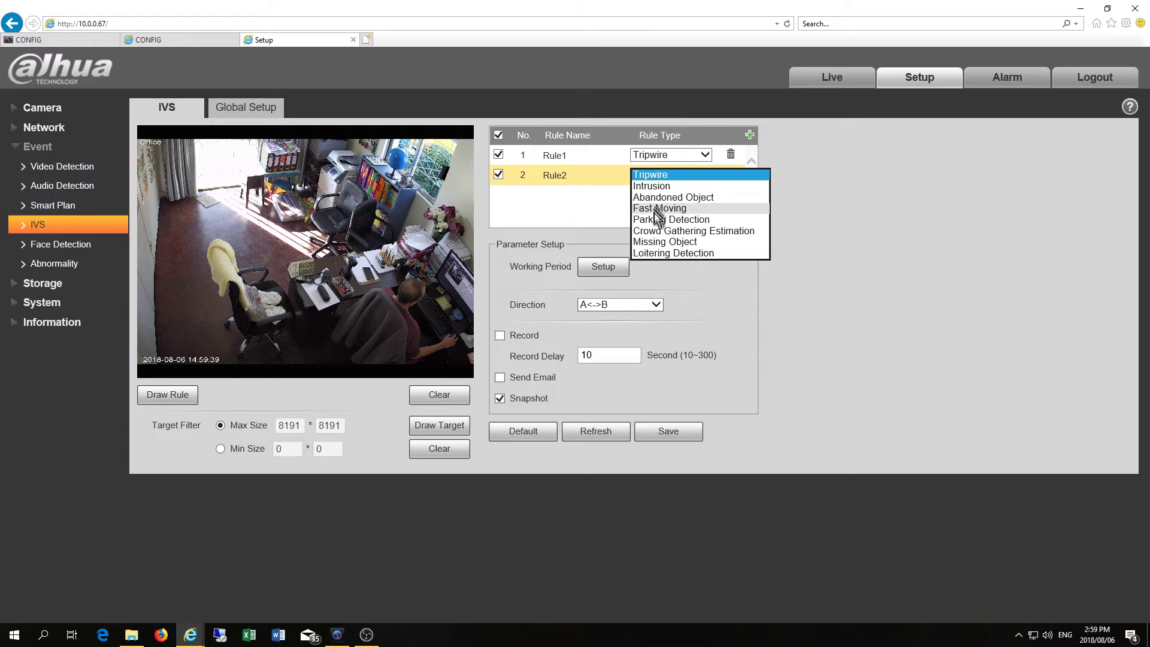
pyautogui.click(662, 241)
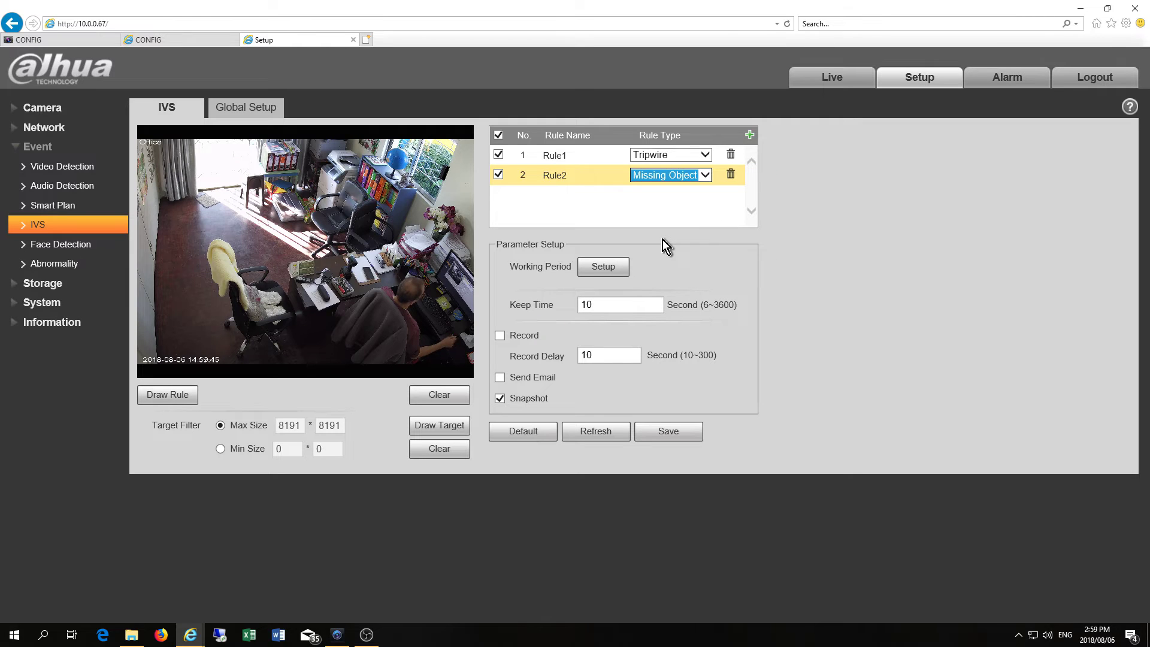
pyautogui.click(172, 396)
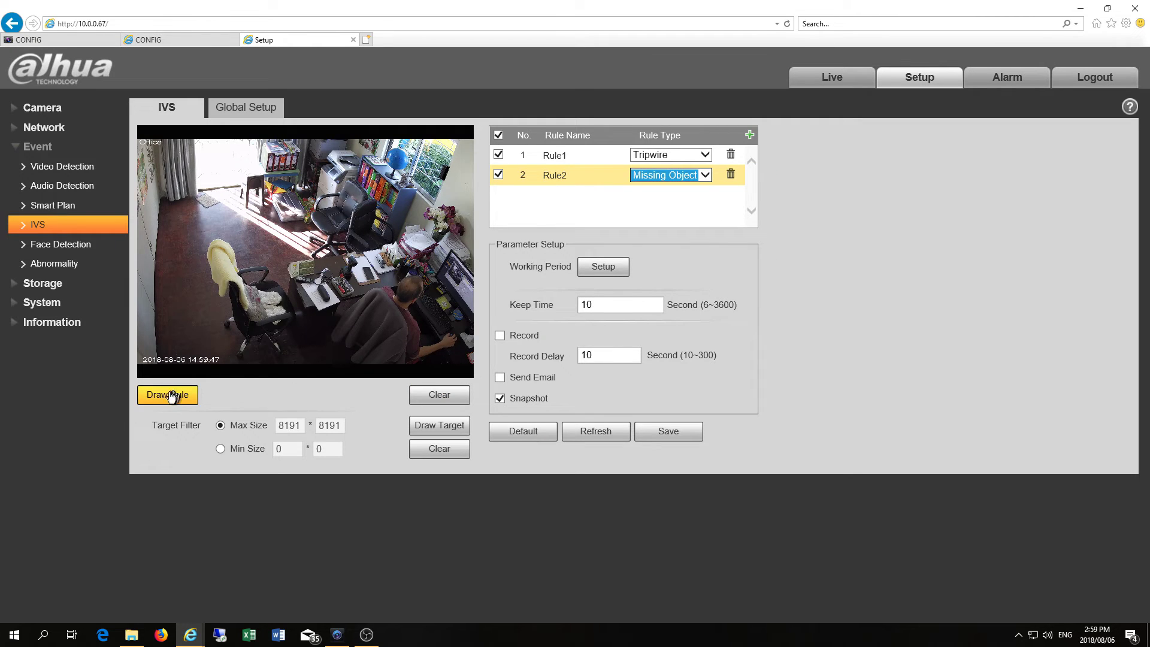
pyautogui.click(163, 397)
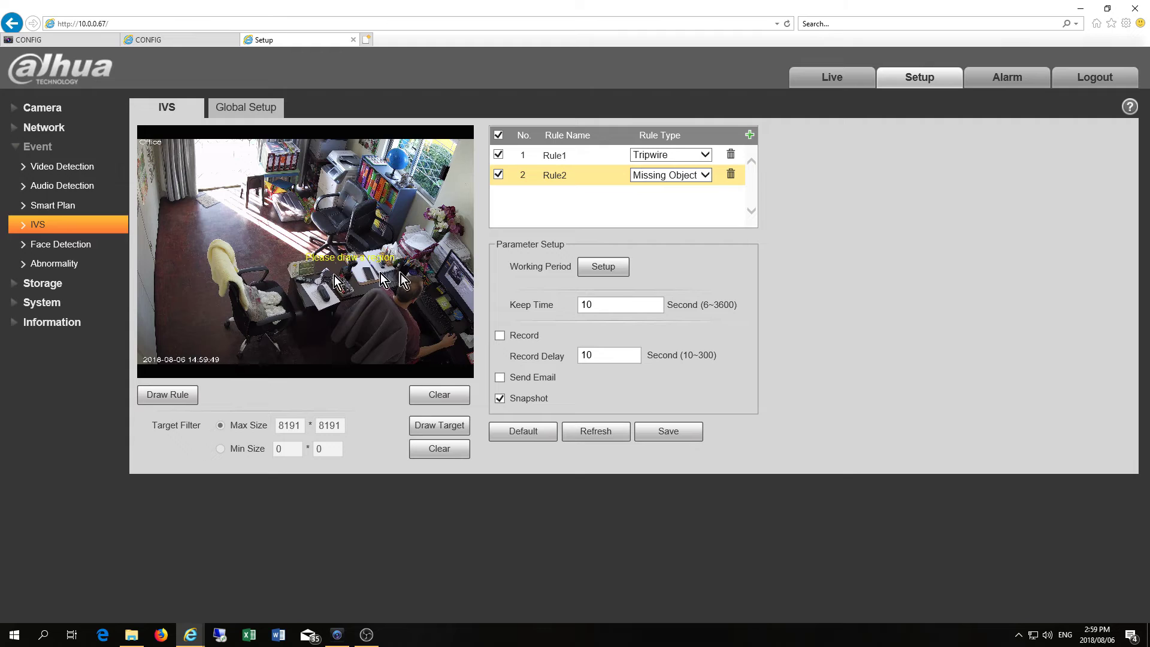
pyautogui.click(376, 144)
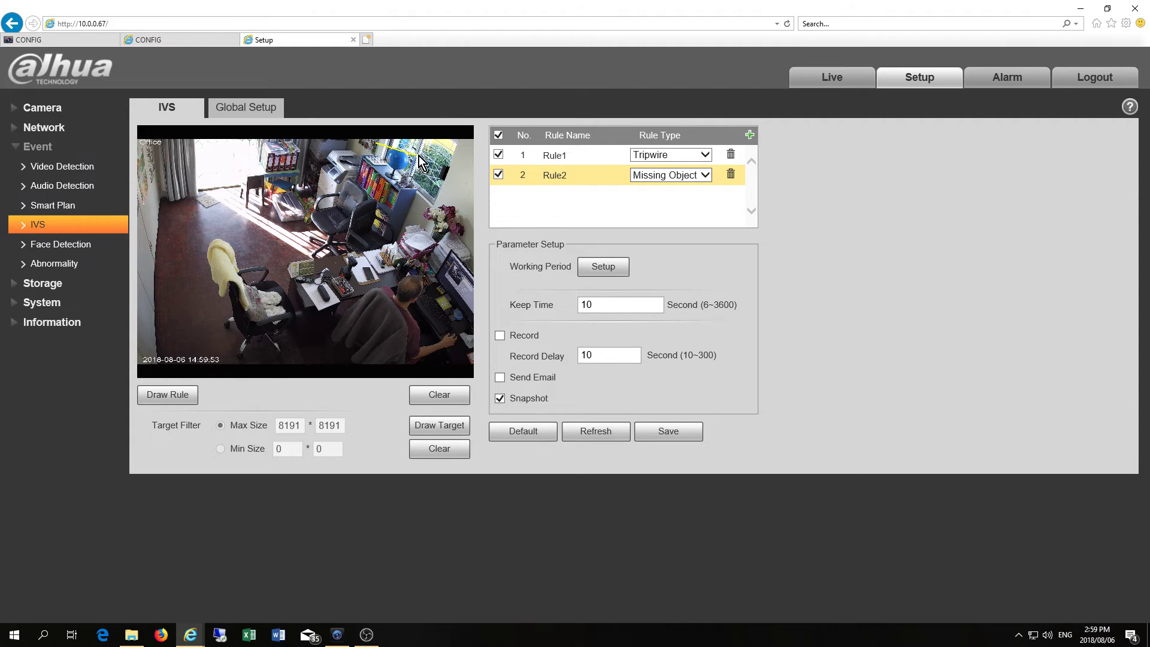
pyautogui.click(416, 145)
pyautogui.click(415, 184)
pyautogui.click(372, 185)
pyautogui.rightClick(376, 145)
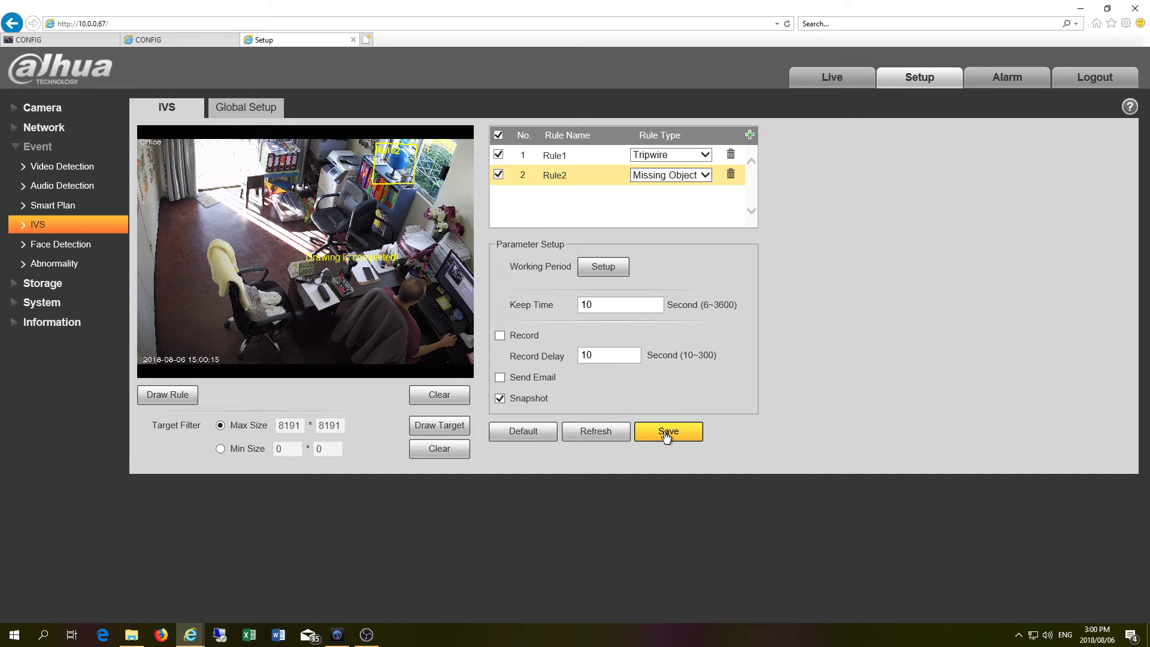
# - Add a third rule, Rule3, leaving its type as Tripwire
pyautogui.click(748, 135)
pyautogui.click(706, 196)
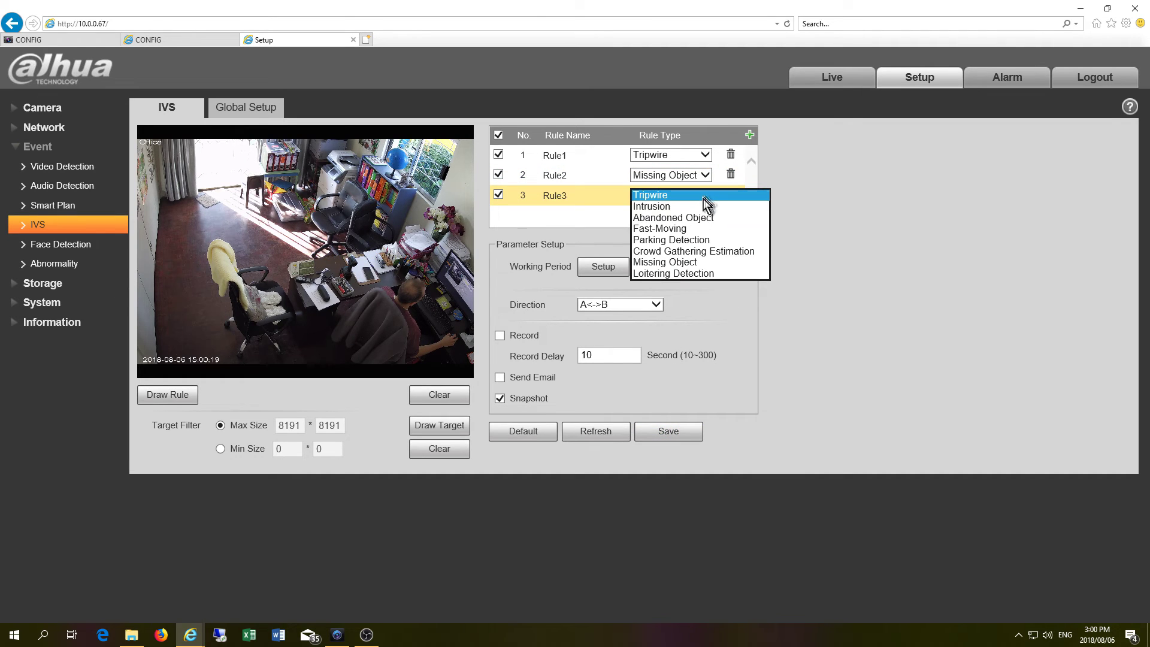
pyautogui.click(590, 230)
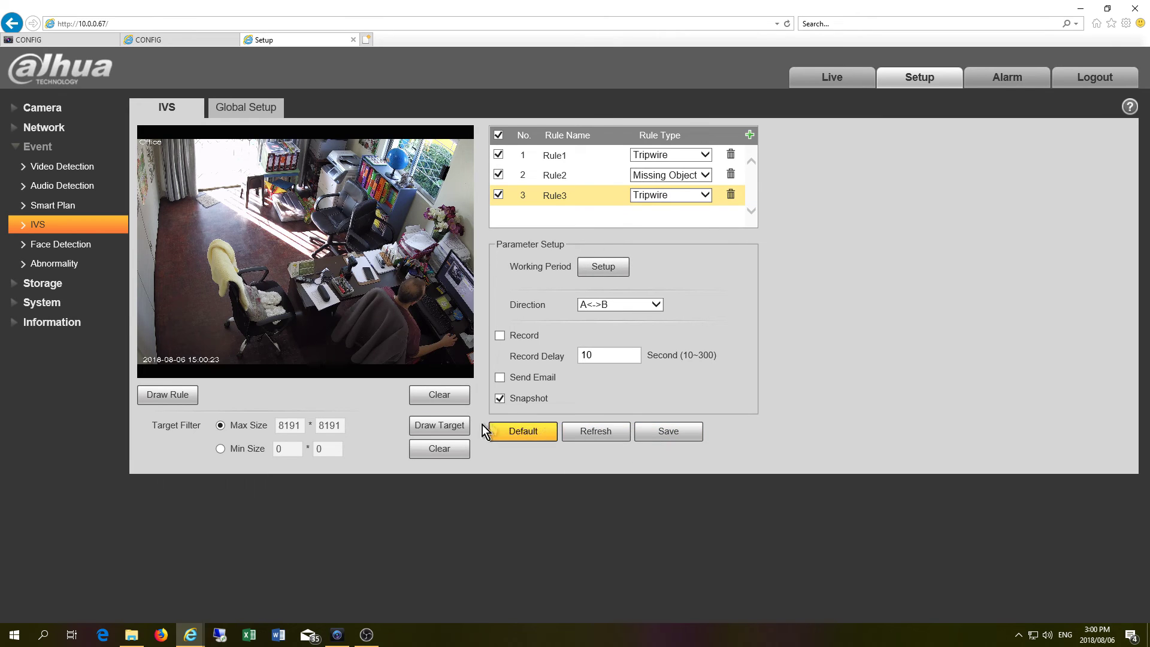
pyautogui.click(53, 244)
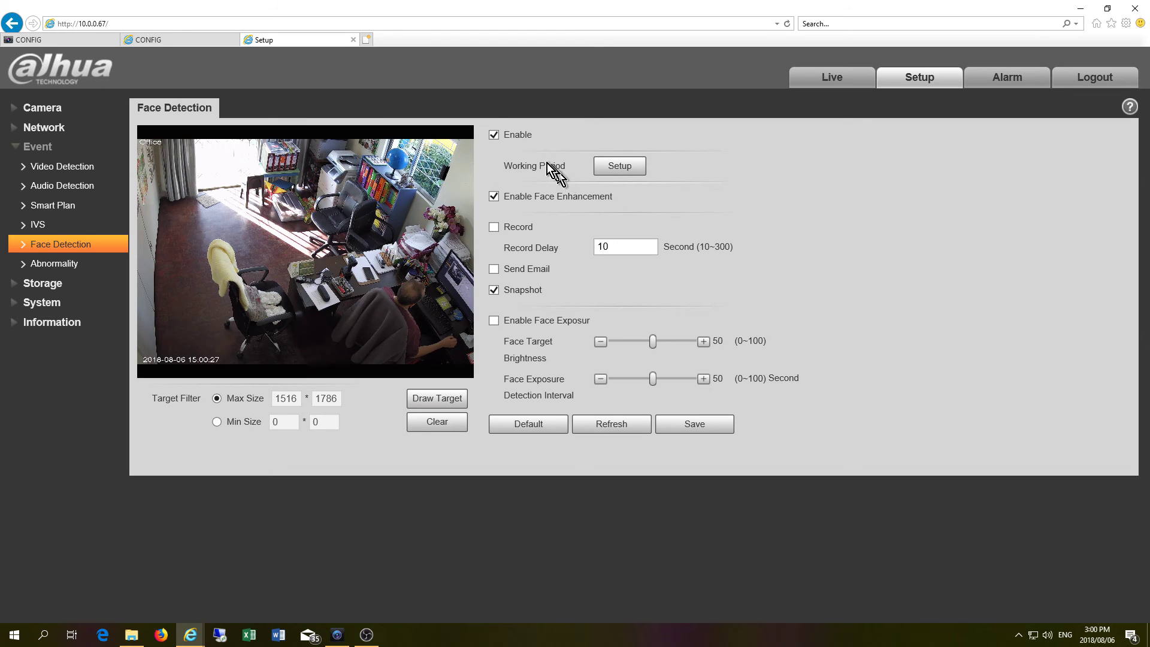
# - Draw a face detection target box and fit it over the upper-right bookshelf and window, max size 2084*2287
pyautogui.click(432, 400)
pyautogui.moveTo(322, 229); pyautogui.dragTo(424, 268)
pyautogui.moveTo(376, 316); pyautogui.dragTo(336, 338)
pyautogui.moveTo(394, 267); pyautogui.dragTo(421, 146)
pyautogui.moveTo(355, 222); pyautogui.dragTo(379, 207)
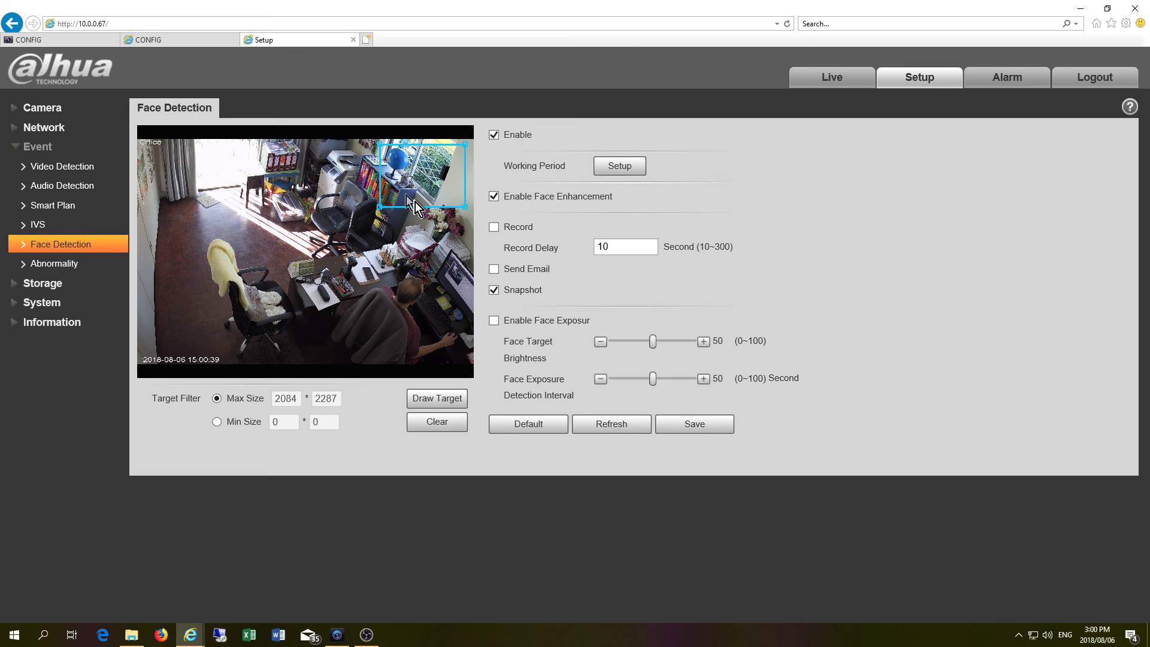